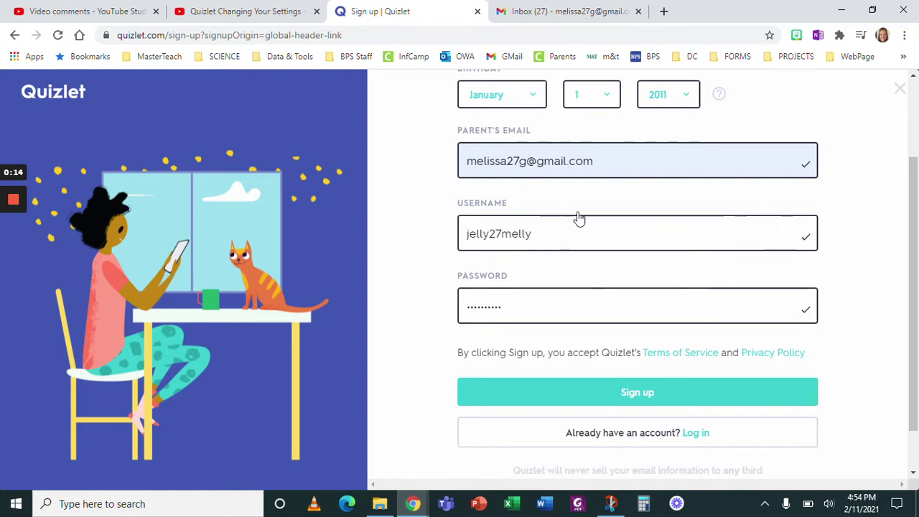
Submit the completed sign-up form with the parent's email and open the new account's settings.
left_click(630, 393)
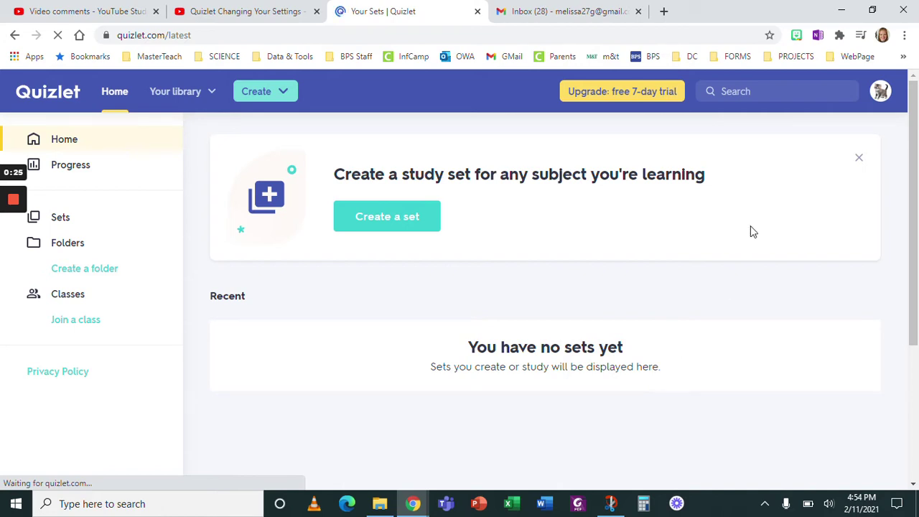
left_click(881, 90)
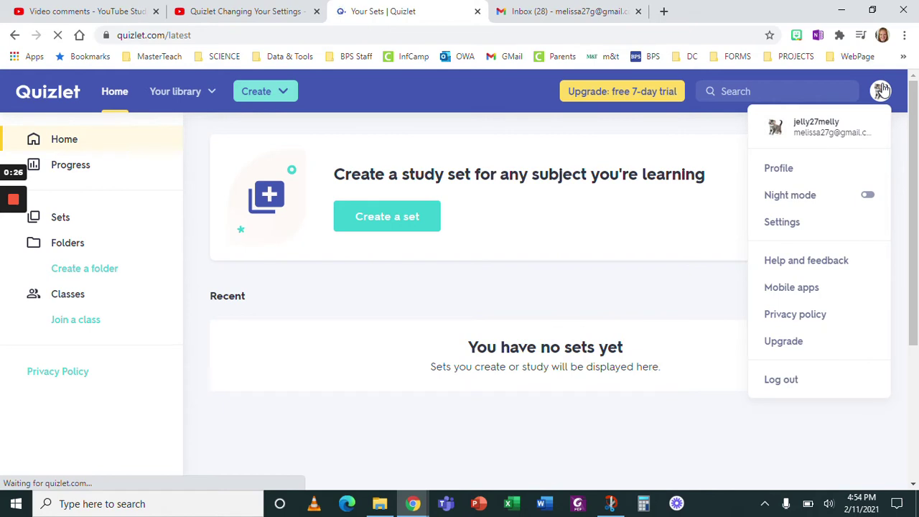
left_click(799, 223)
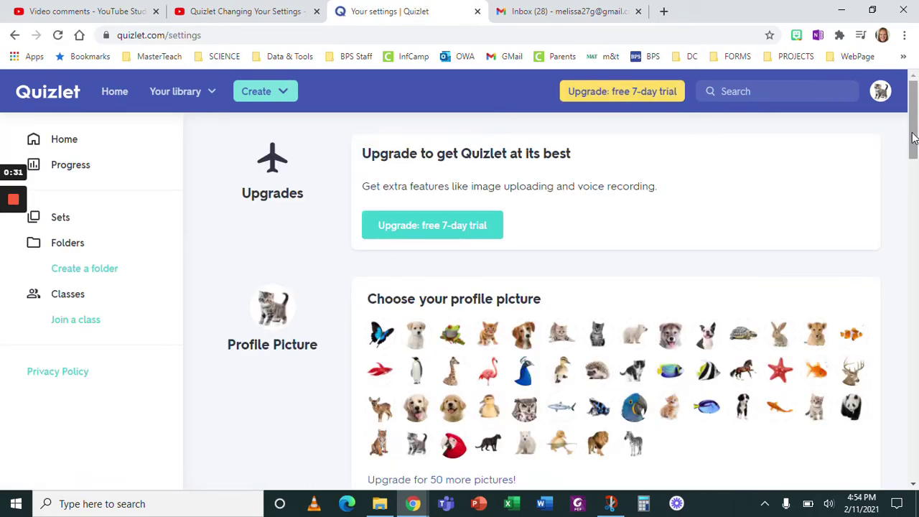
Find the Email Confirmation setting, switch to Gmail and confirm the child's account from Quizlet's message to the parent.
left_click_drag(914, 136, 879, 272)
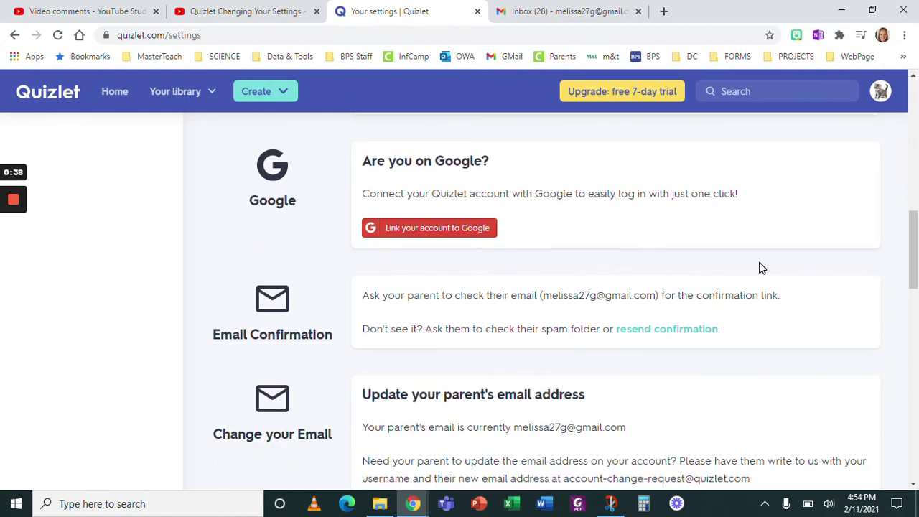
left_click_drag(914, 263, 914, 279)
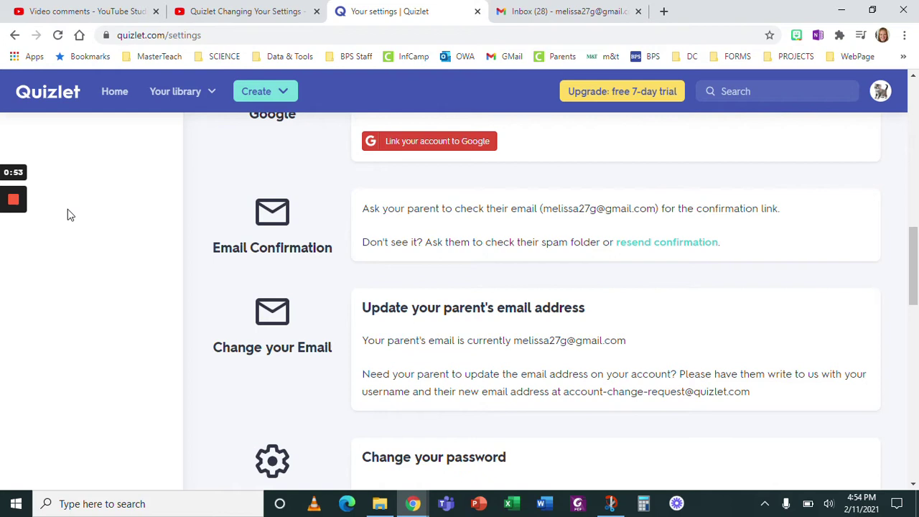
mouse_move(15, 200)
left_click(13, 258)
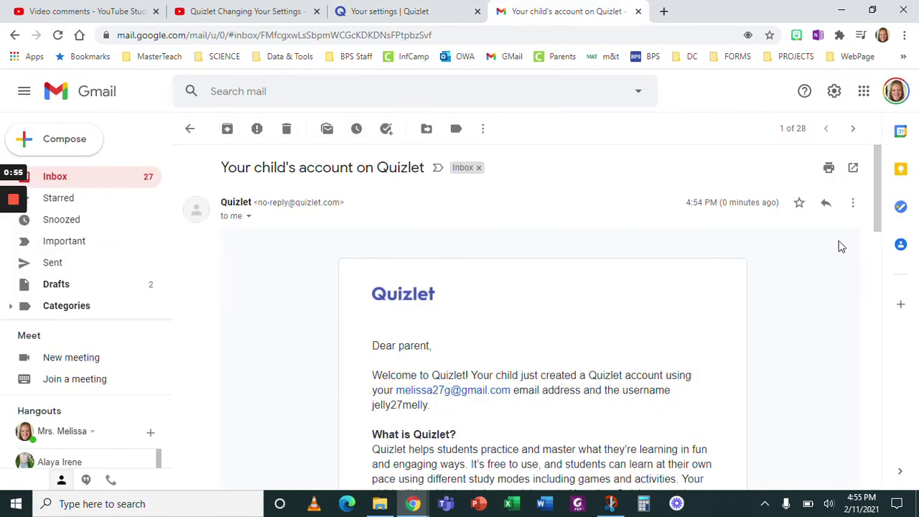
left_click_drag(881, 217, 866, 425)
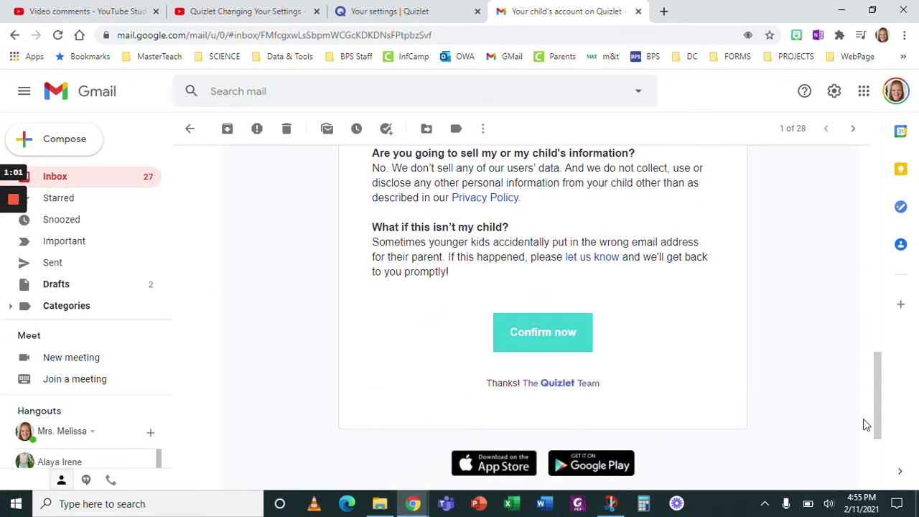
left_click(544, 334)
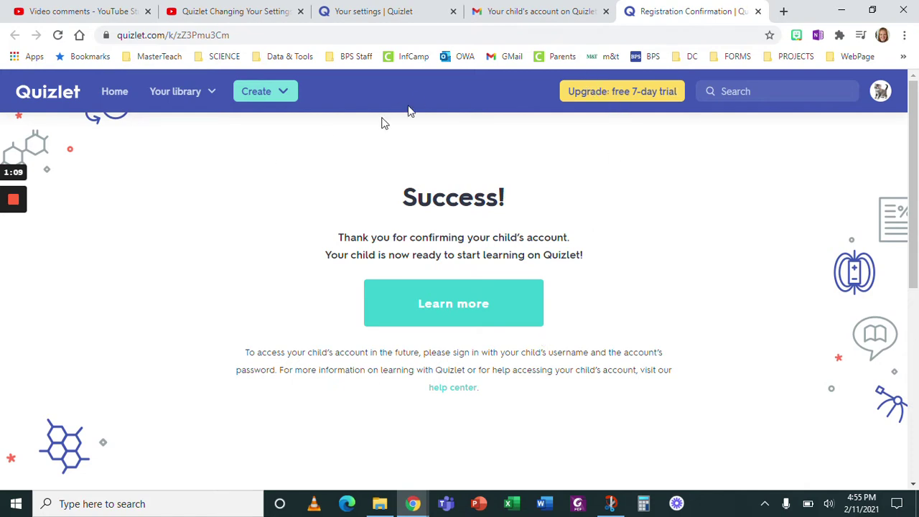
Return to the Quizlet settings page and reload it.
left_click(378, 19)
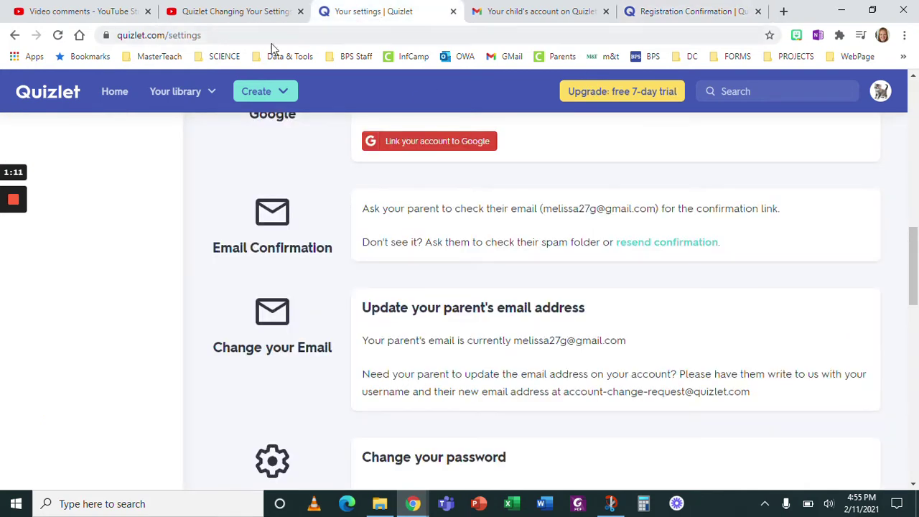
left_click(159, 35)
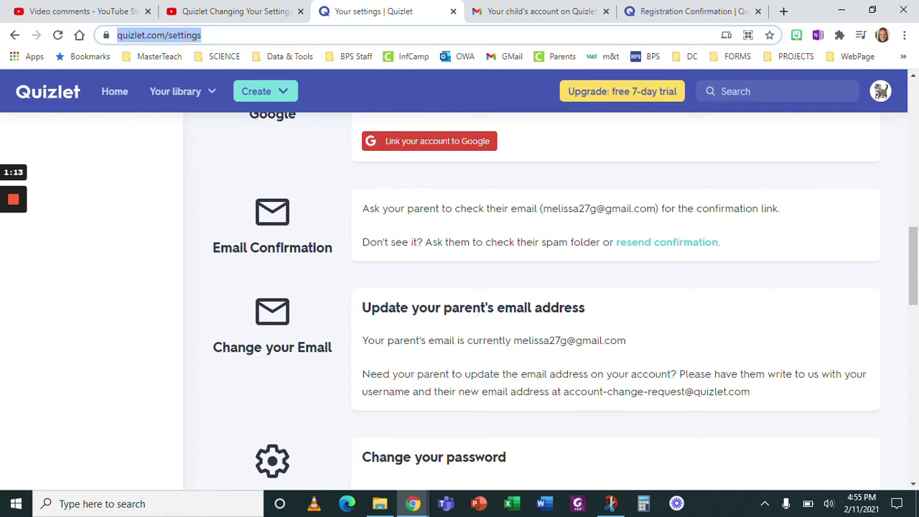
key("Return")
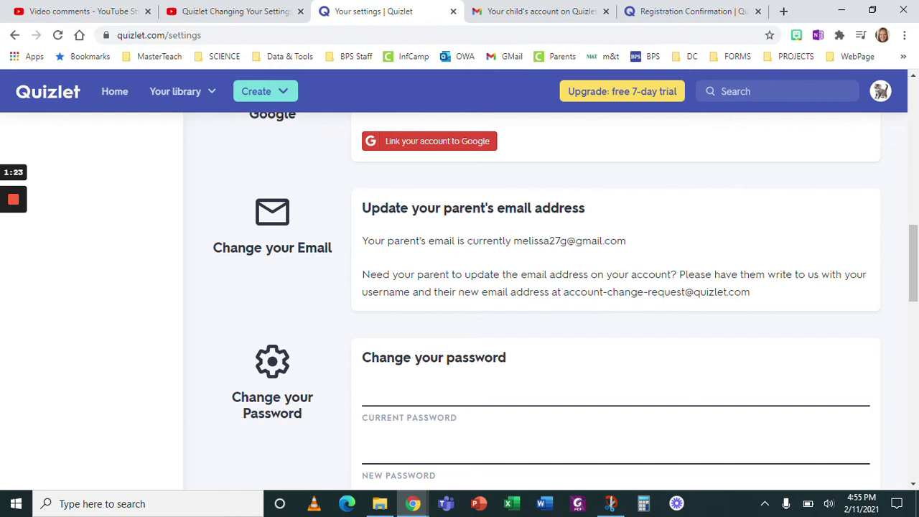
Examine the settings for changing the email, password and username, the email preferences and the account deletion option.
mouse_move(911, 291)
left_mouse_down()
mouse_move(917, 135)
mouse_move(895, 294)
left_mouse_up()
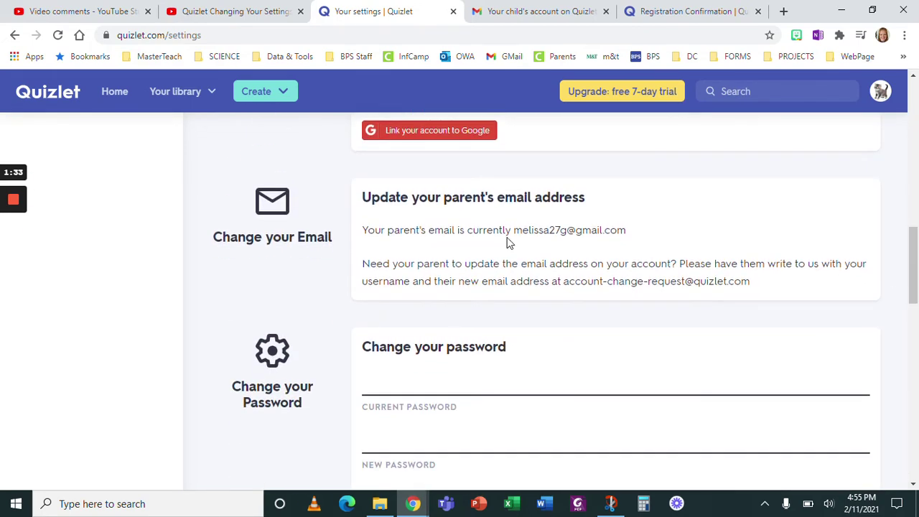
left_click_drag(895, 293, 913, 376)
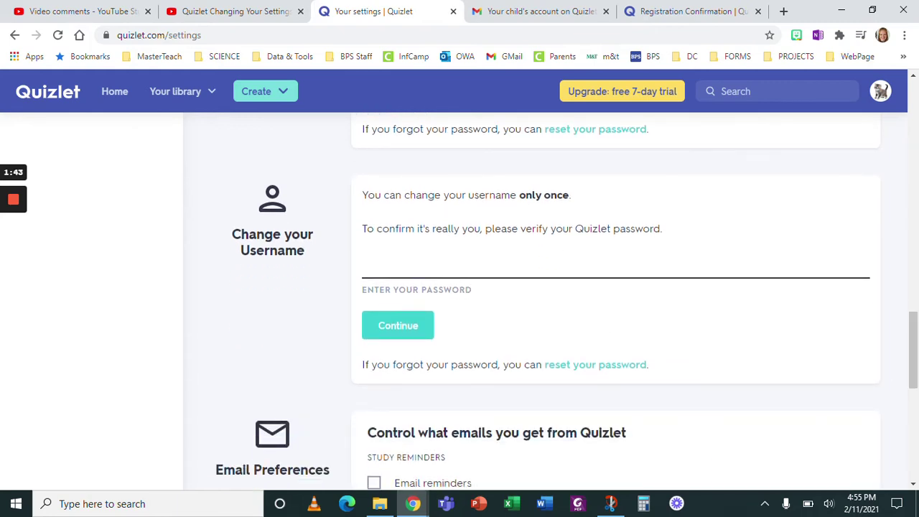
left_click(366, 263)
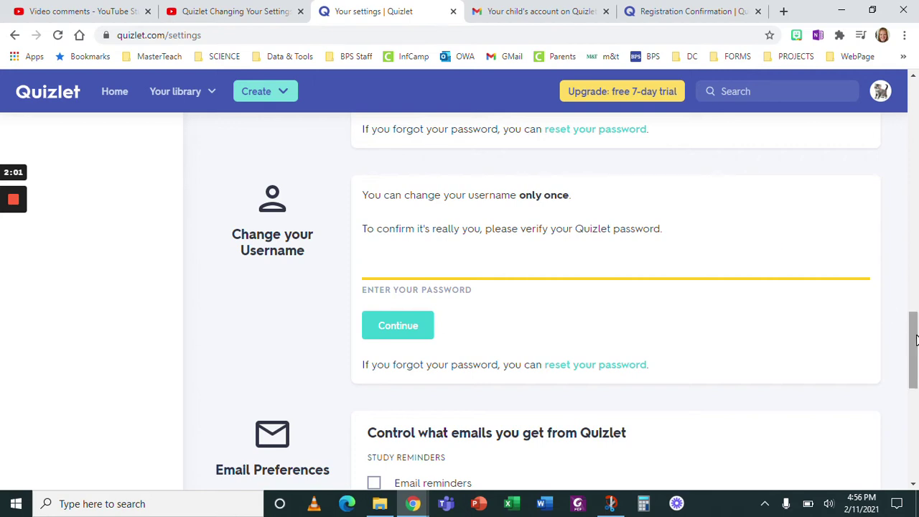
left_click_drag(915, 344, 915, 449)
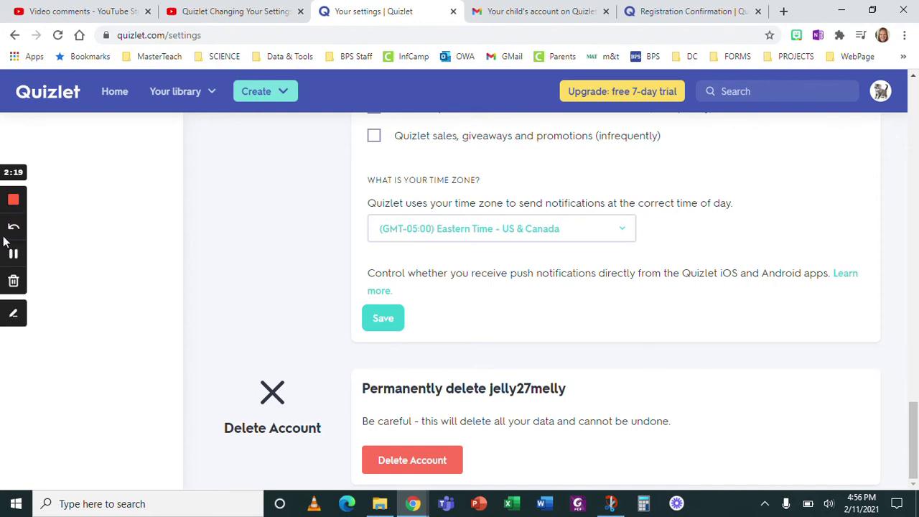
left_click(13, 253)
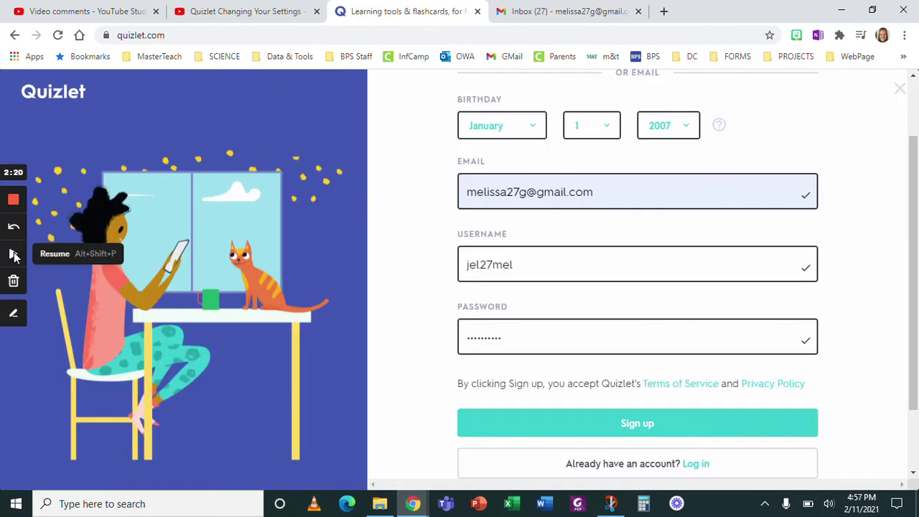
left_click(13, 253)
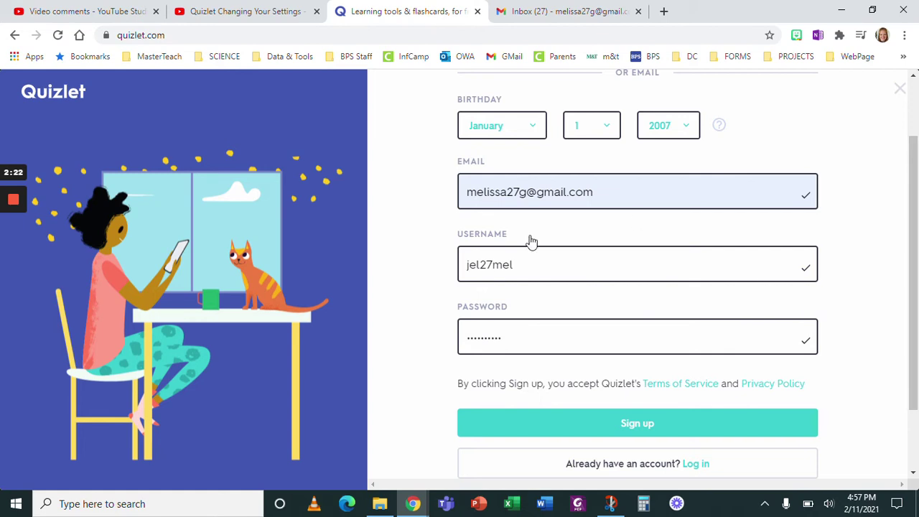
Clear the email field on the sign-up form to test it without an address, and refill it with the saved email.
mouse_move(720, 125)
triple_click(527, 191)
key("BackSpace")
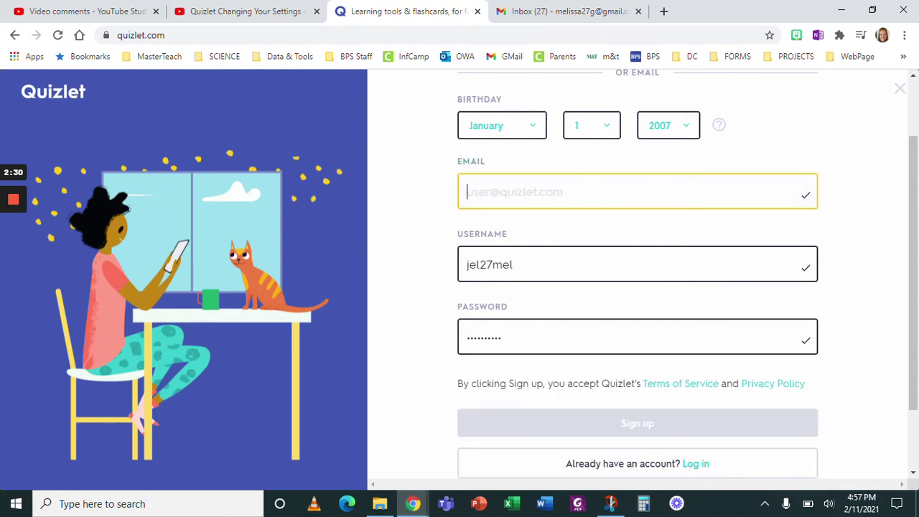
left_click(867, 225)
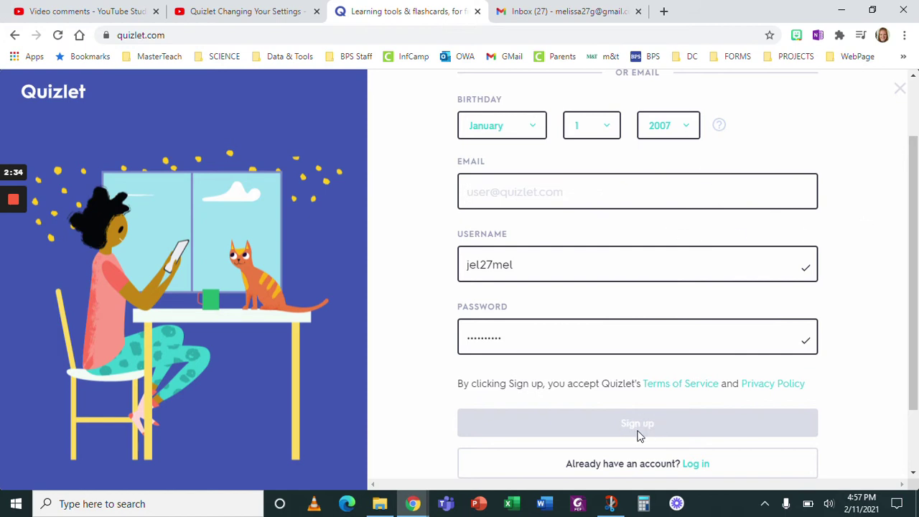
left_click(522, 203)
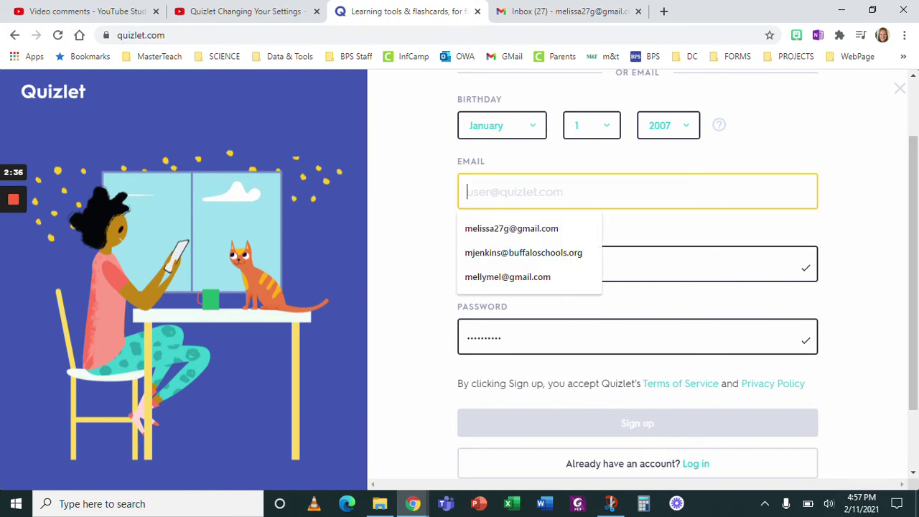
left_click(521, 227)
left_click(407, 245)
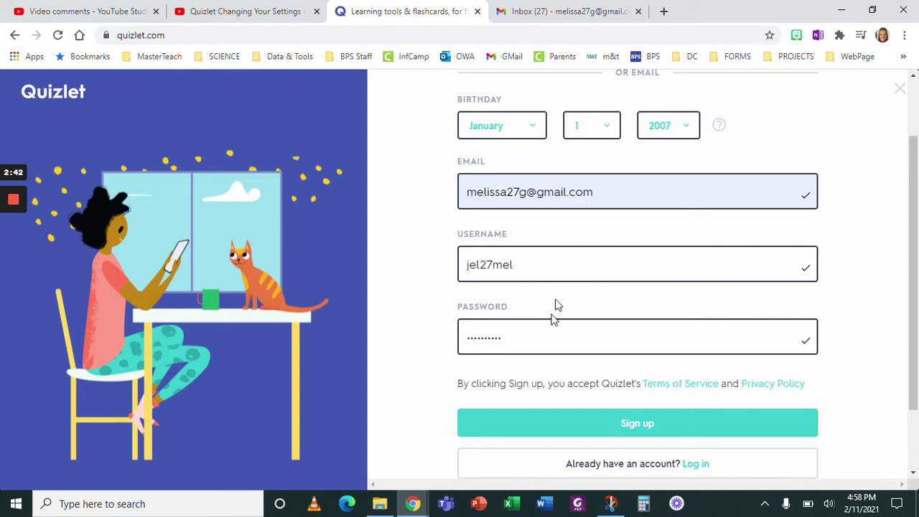
Submit the sign-up form with the 2007 birth year and decline the Quizlet Plus free trial.
left_click(640, 425)
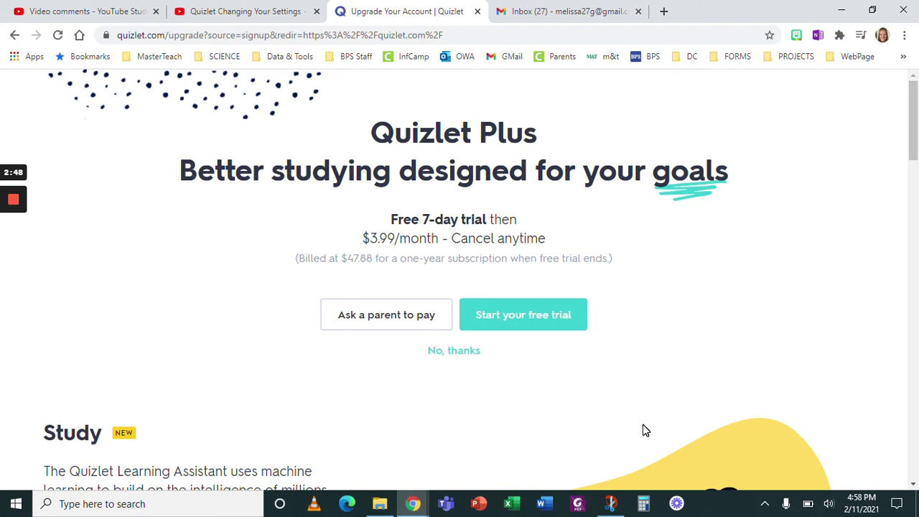
left_click(465, 351)
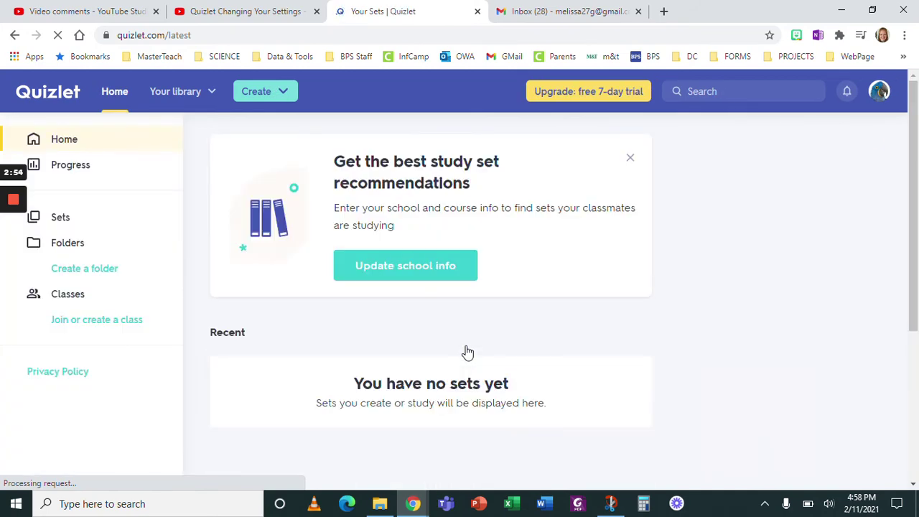
Open the new account's settings and look through the school information section.
left_click(884, 94)
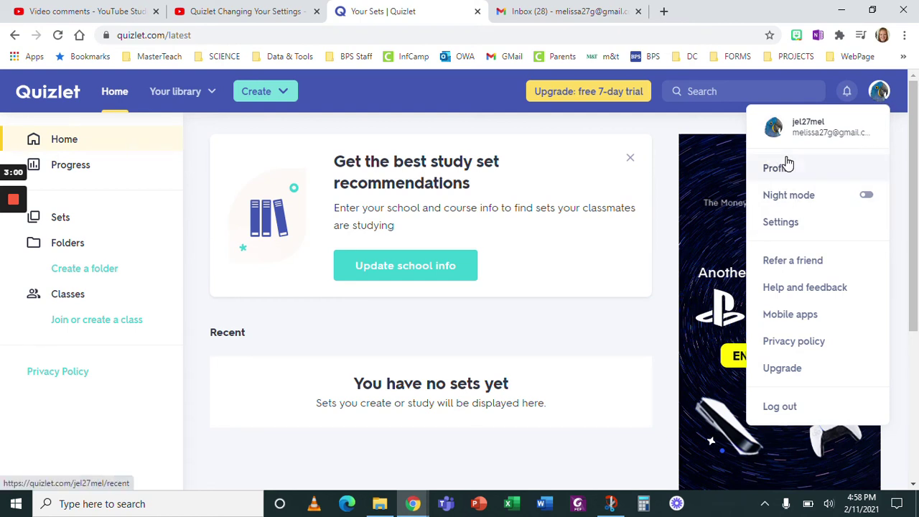
left_click(789, 223)
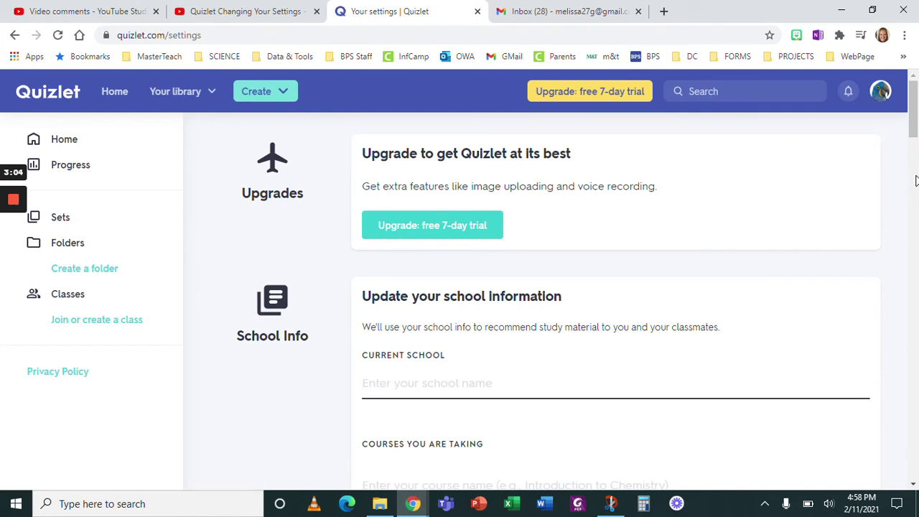
scroll(914, 129, "down", 1)
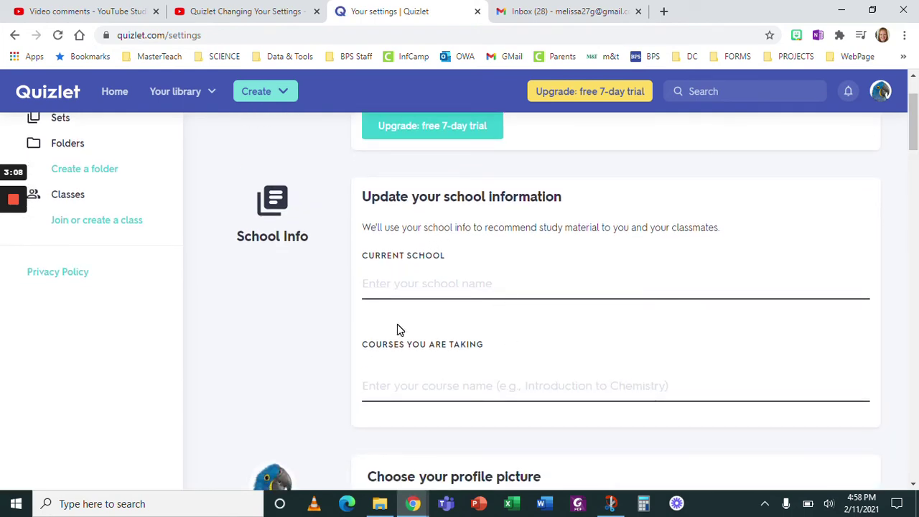
left_click_drag(914, 134, 898, 220)
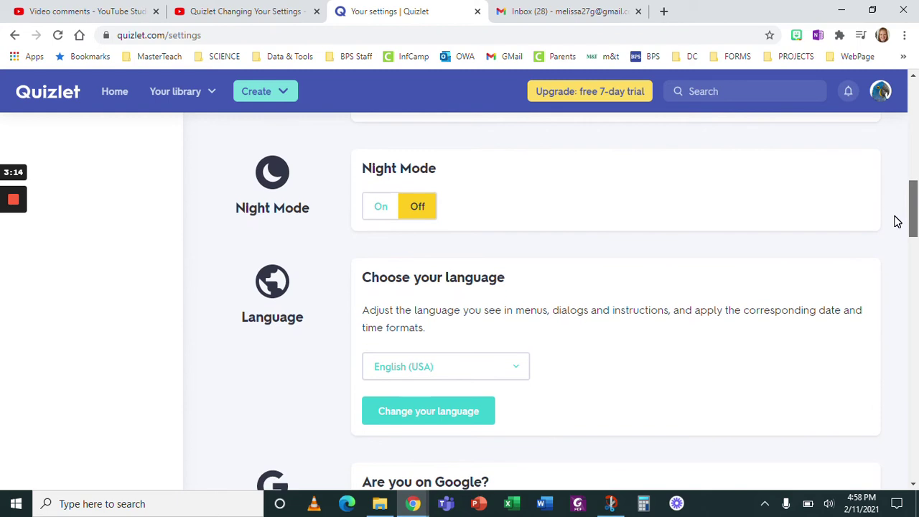
Turn Night Mode on and back off in the settings.
left_click(387, 215)
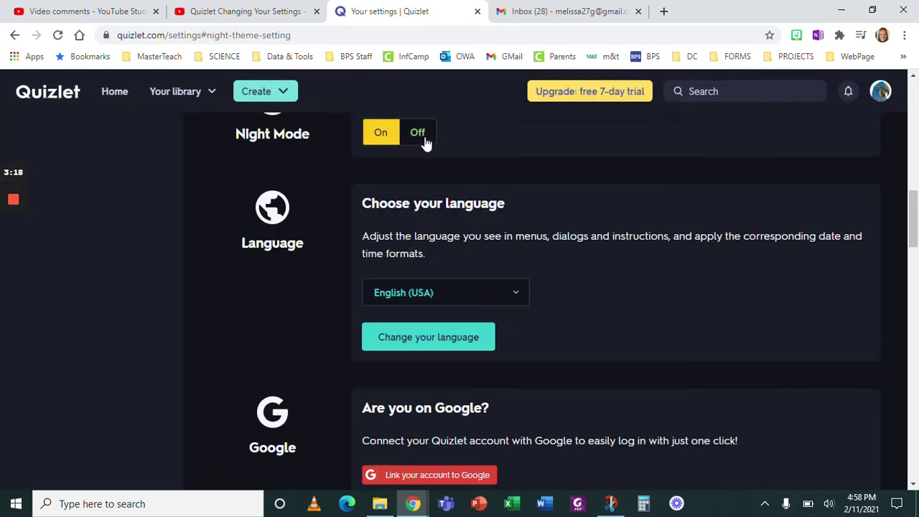
left_click(426, 141)
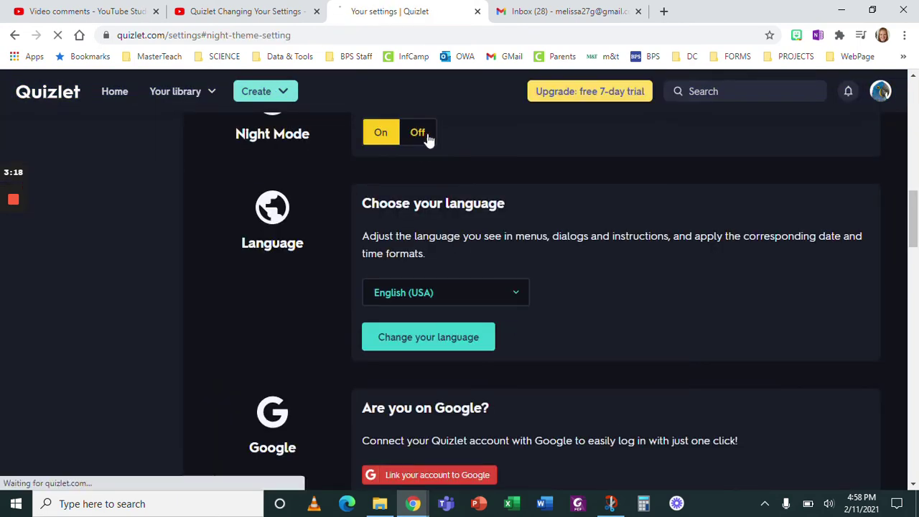
Find the Email Confirmation setting, switch to Gmail and confirm the account's email address from Quizlet's message.
left_click_drag(915, 207, 914, 298)
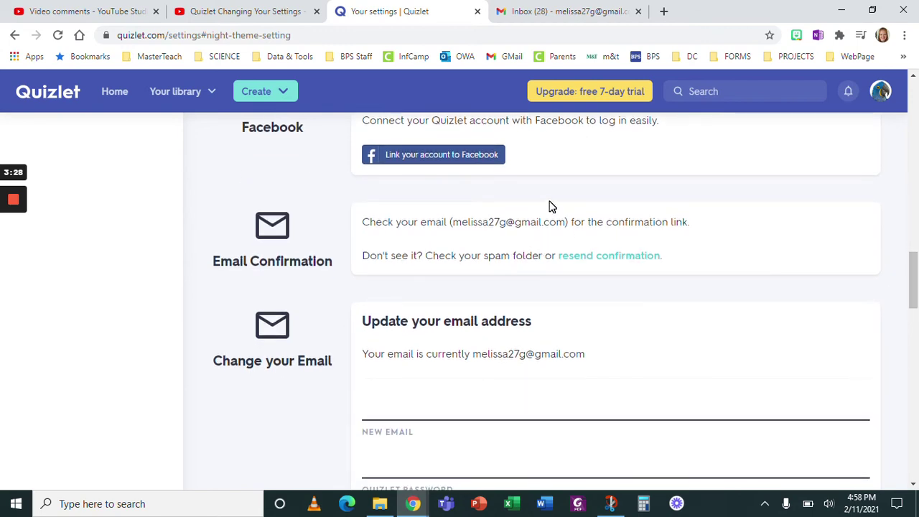
mouse_move(22, 216)
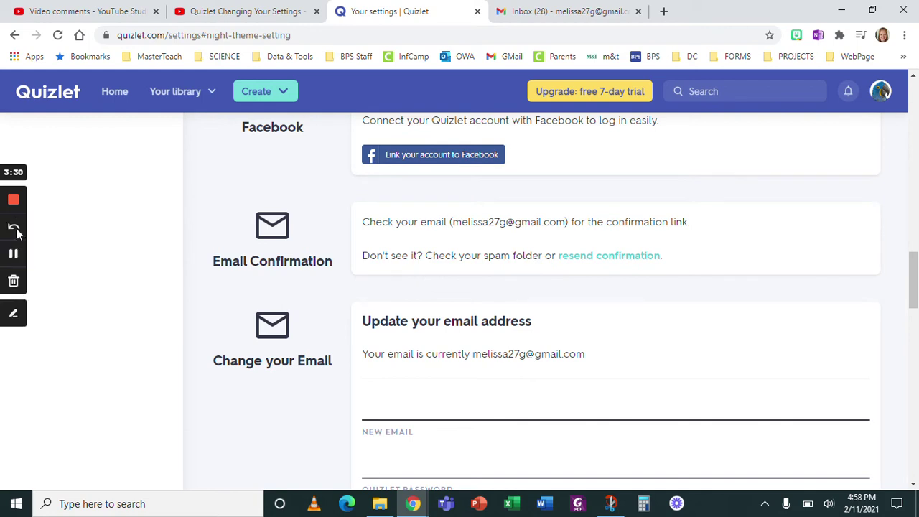
left_click(16, 255)
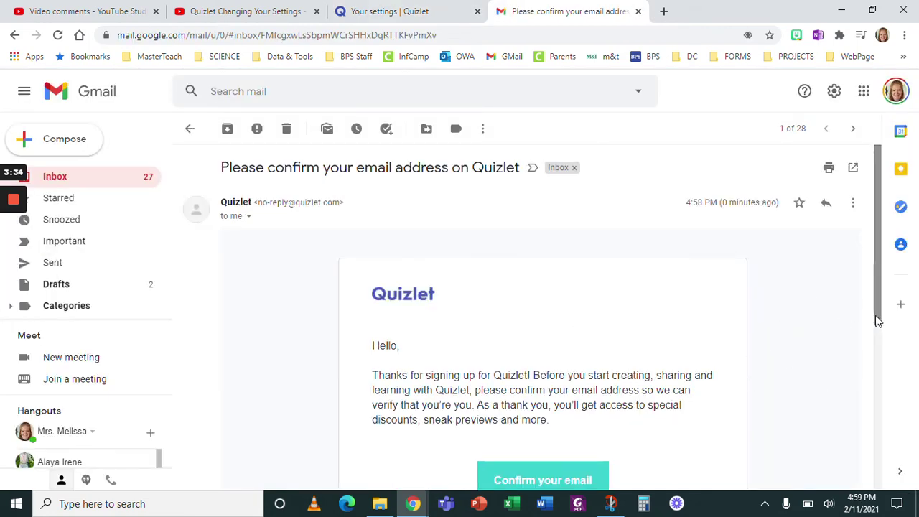
left_click_drag(883, 321, 878, 359)
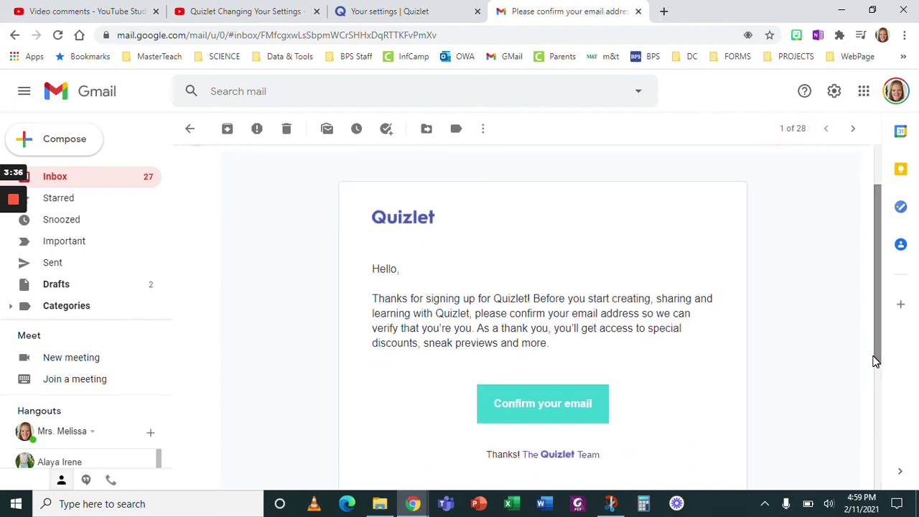
left_click(558, 420)
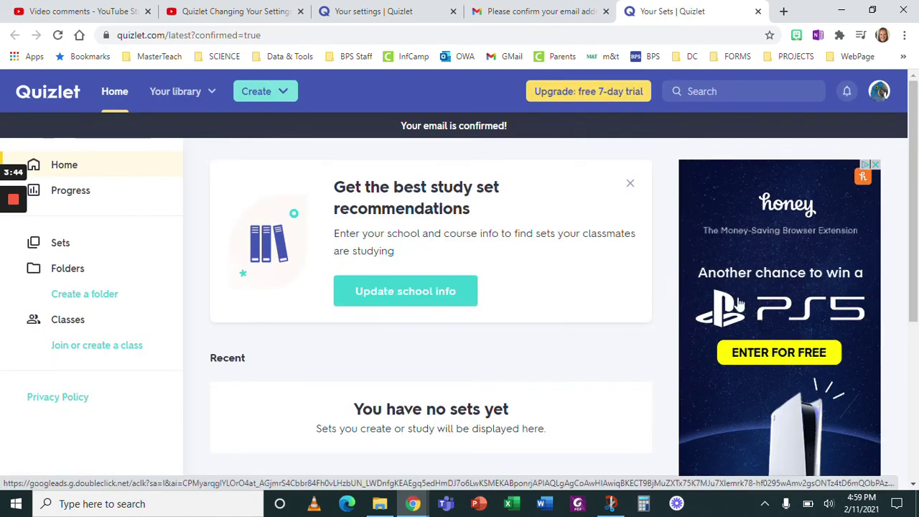
Open the confirmed account's settings and examine the options for changing the email address, password and username, plus the email preferences.
left_click(879, 92)
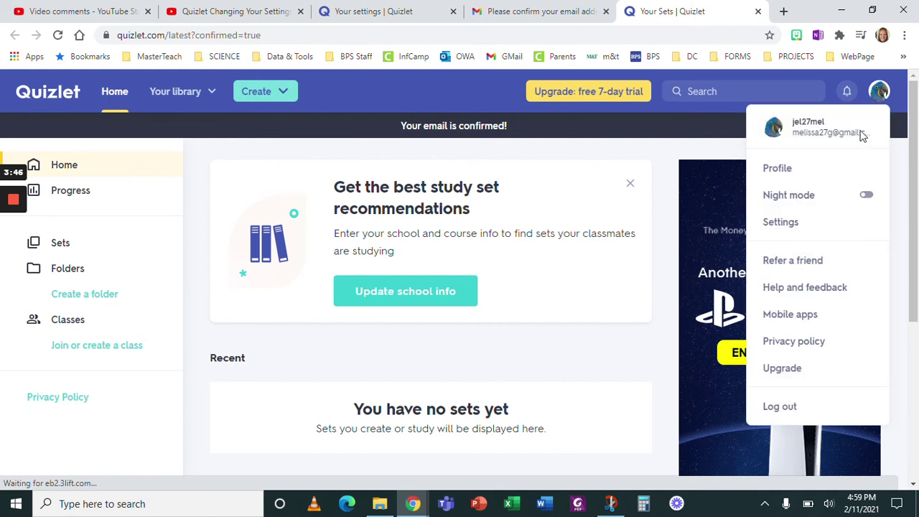
left_click(811, 223)
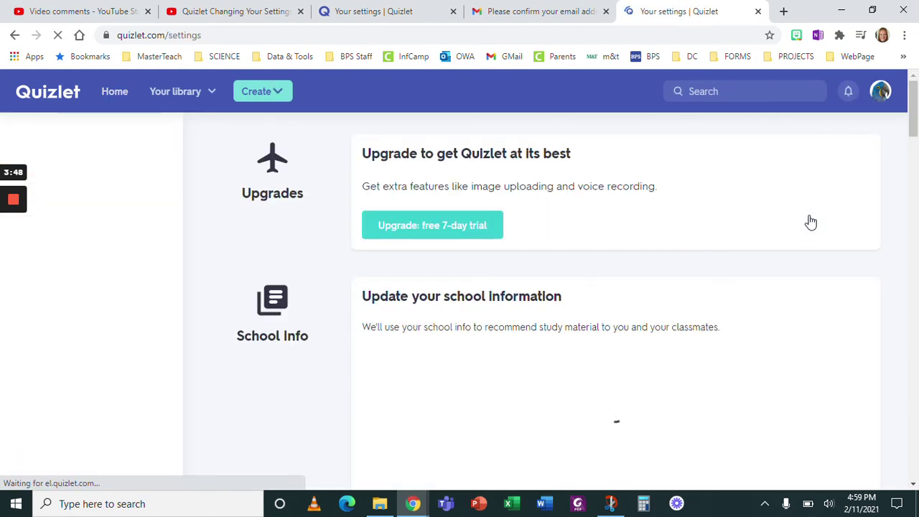
left_click_drag(916, 125, 875, 265)
scroll(875, 265, "down", 2)
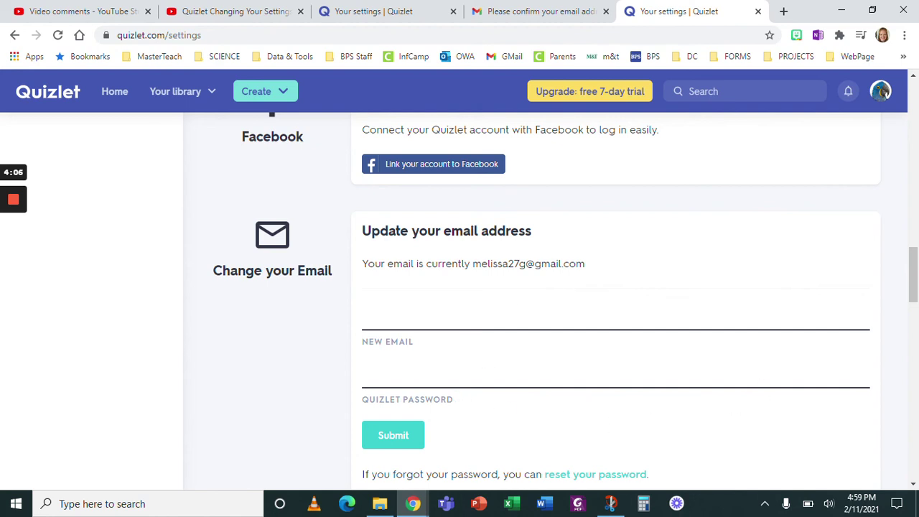
left_click_drag(913, 284, 912, 334)
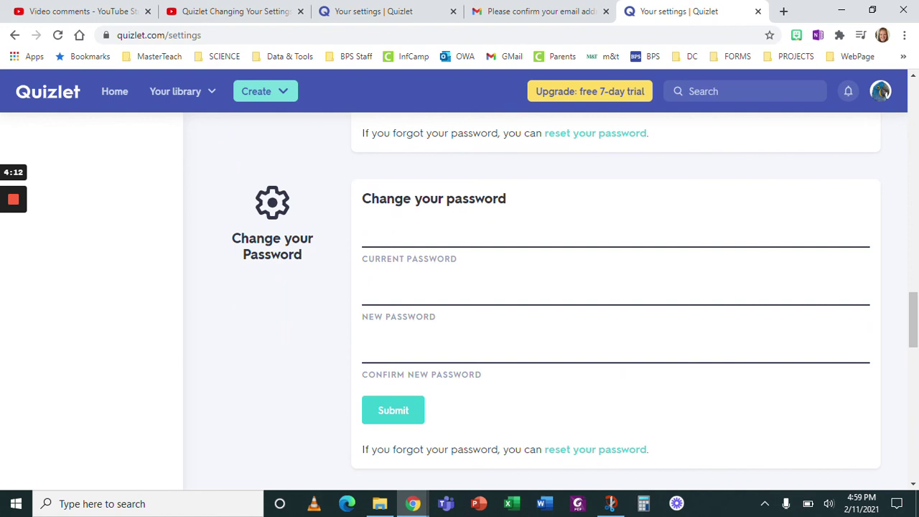
left_click_drag(915, 337, 915, 382)
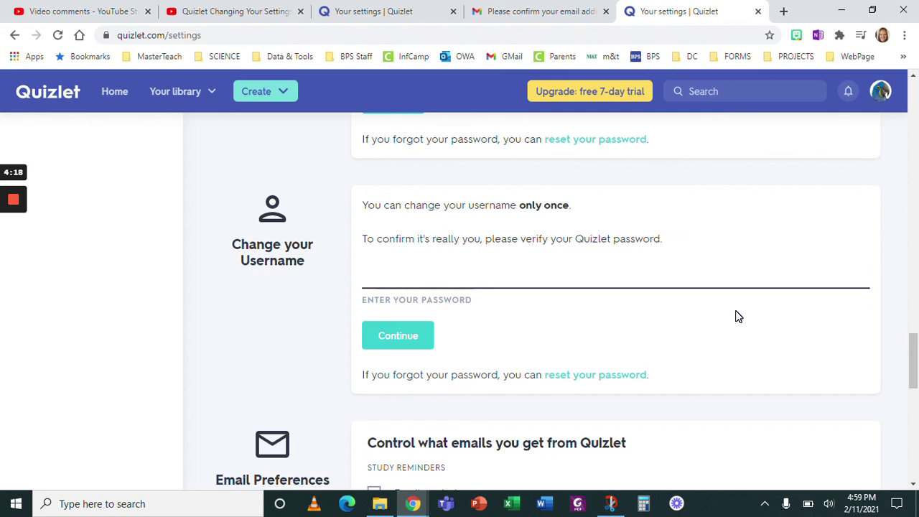
left_click_drag(914, 378, 914, 386)
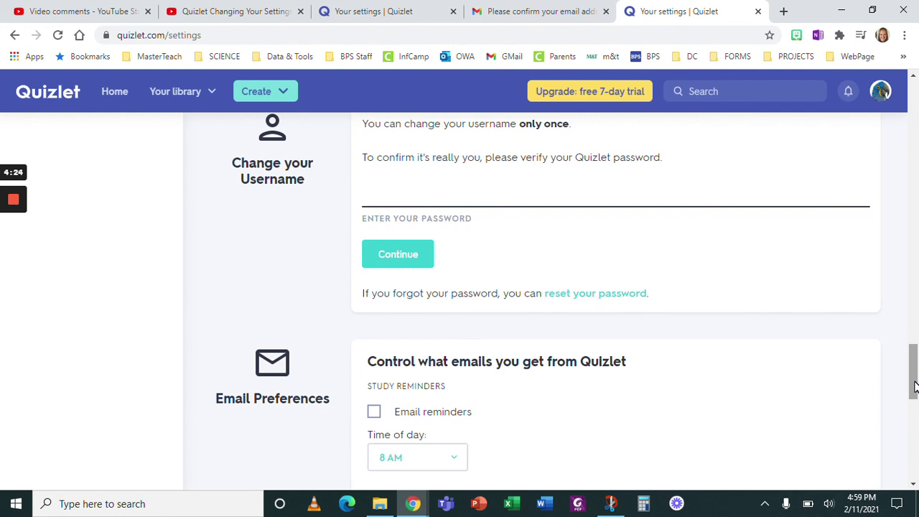
left_click_drag(915, 386, 871, 108)
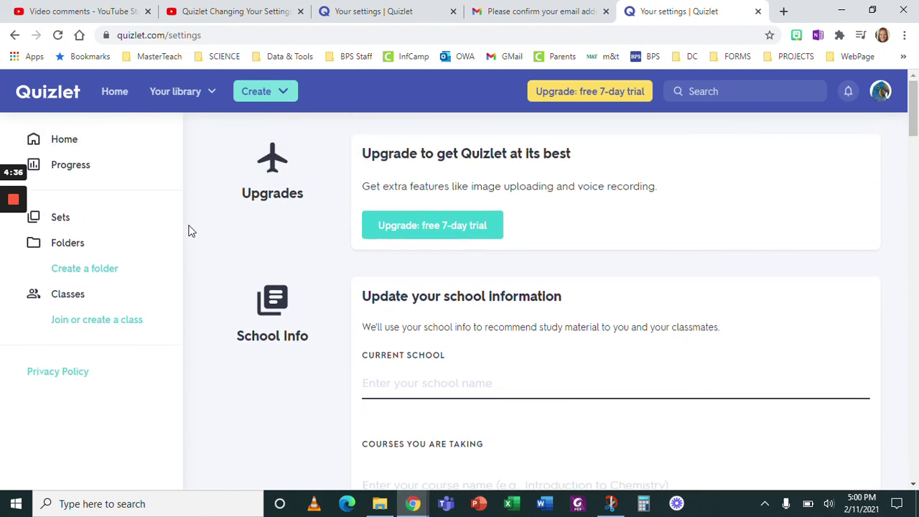
mouse_move(13, 205)
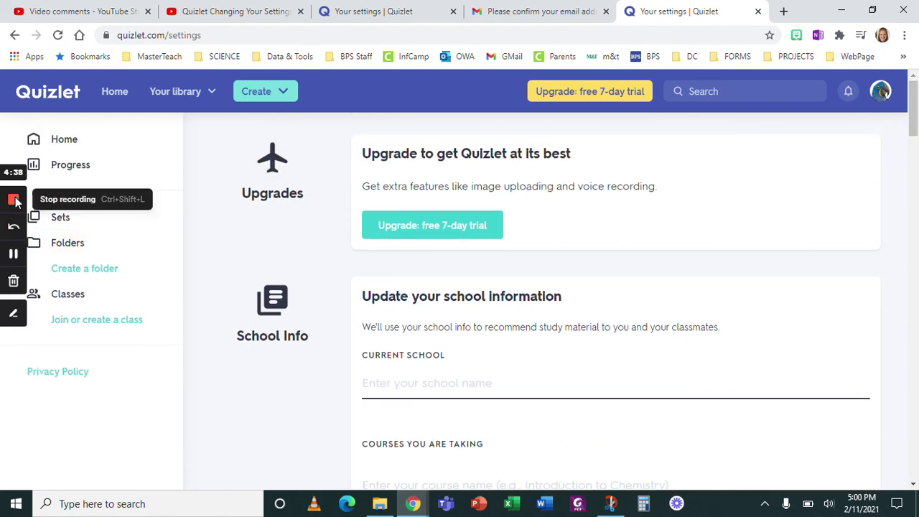